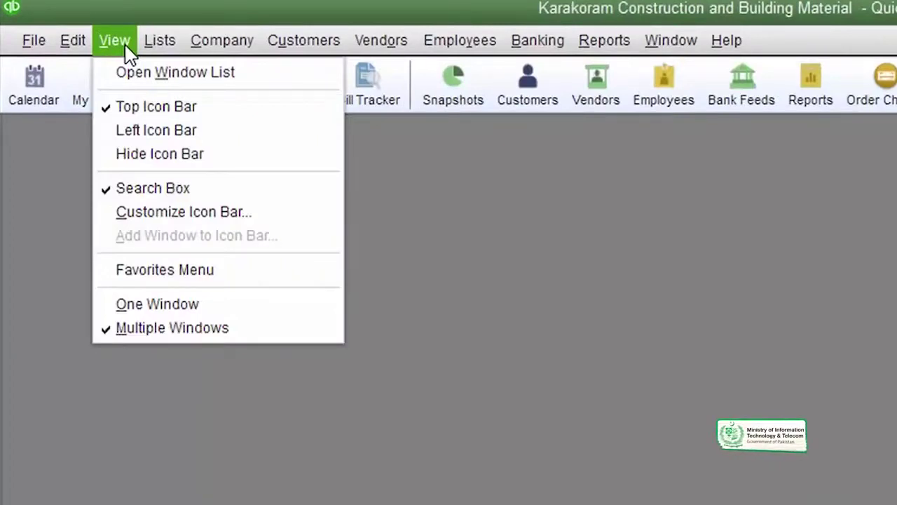
Step: Enable View > Favorites Menu and open the new Favorites menu in the menu bar
left_click(165, 273)
left_click(227, 46)
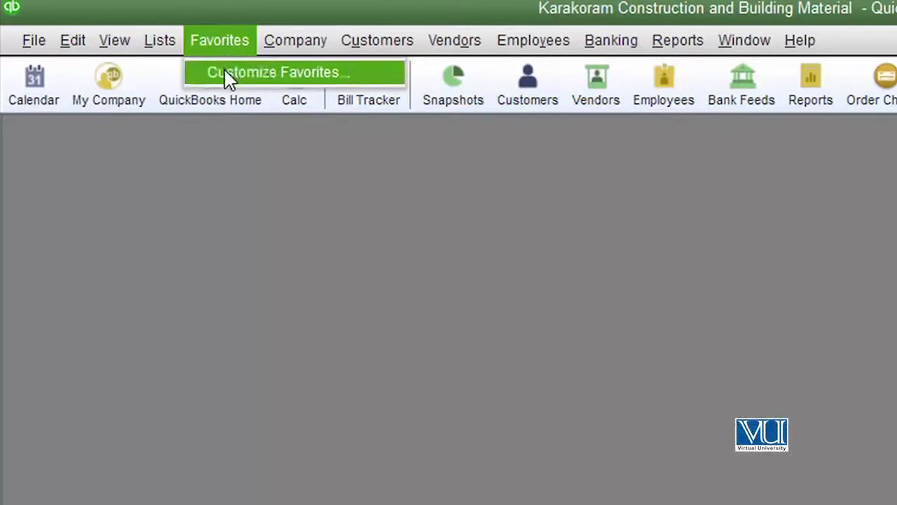
Step: In Customize Favorites, add Bulk Enter Business Details to the Chosen Menu Items list
left_click(225, 71)
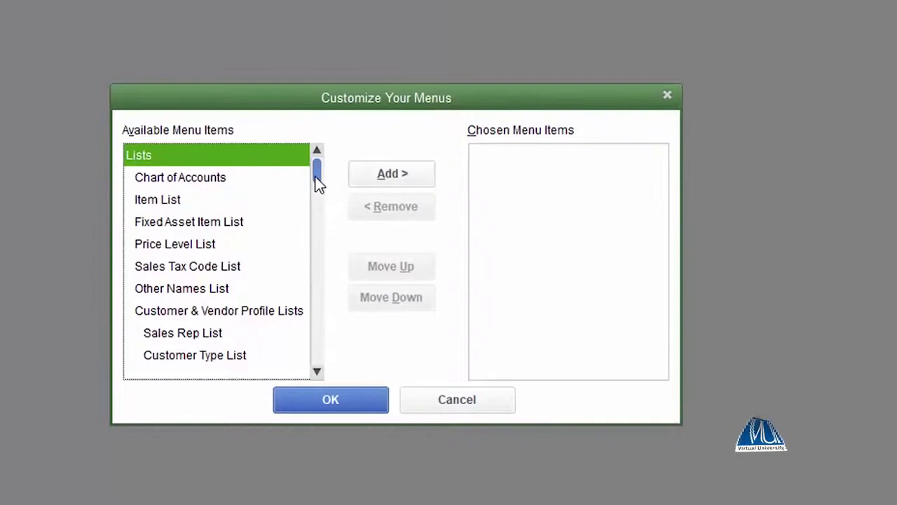
scroll(315, 178, "down", 3)
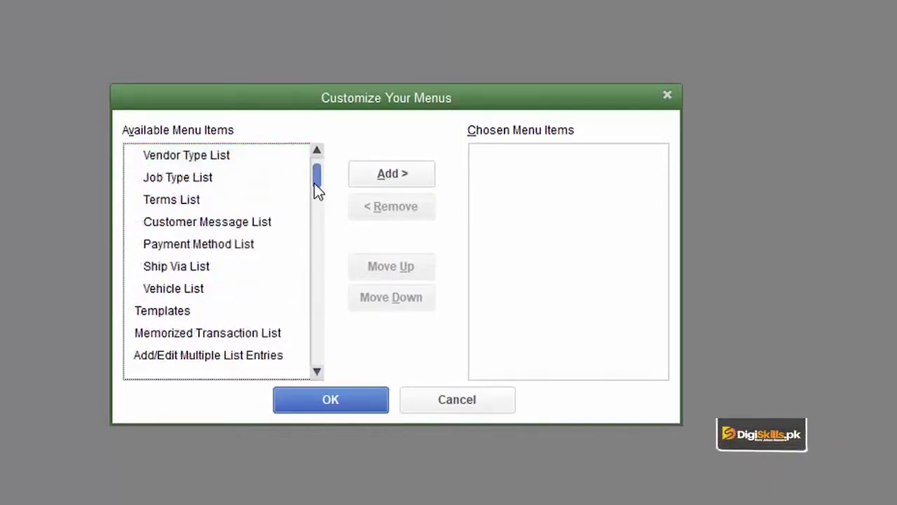
left_click_drag(319, 184, 321, 173)
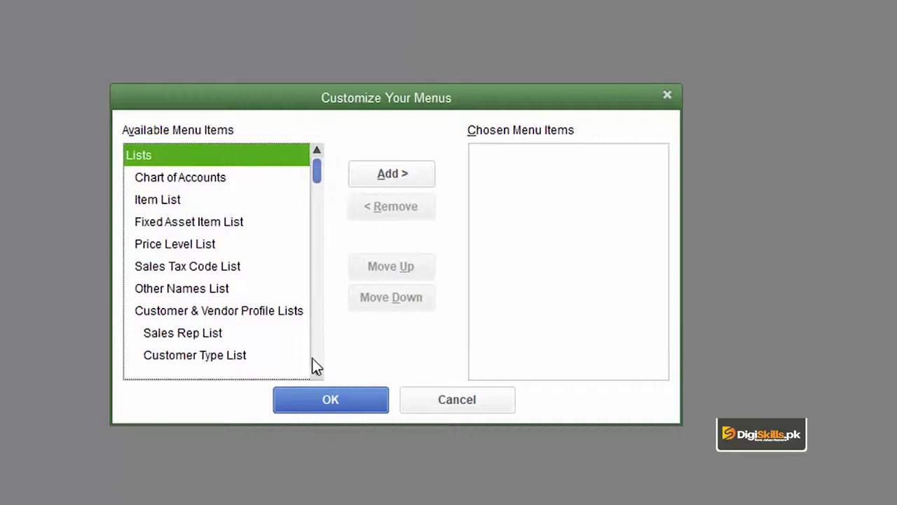
left_click(317, 375)
left_click(317, 376)
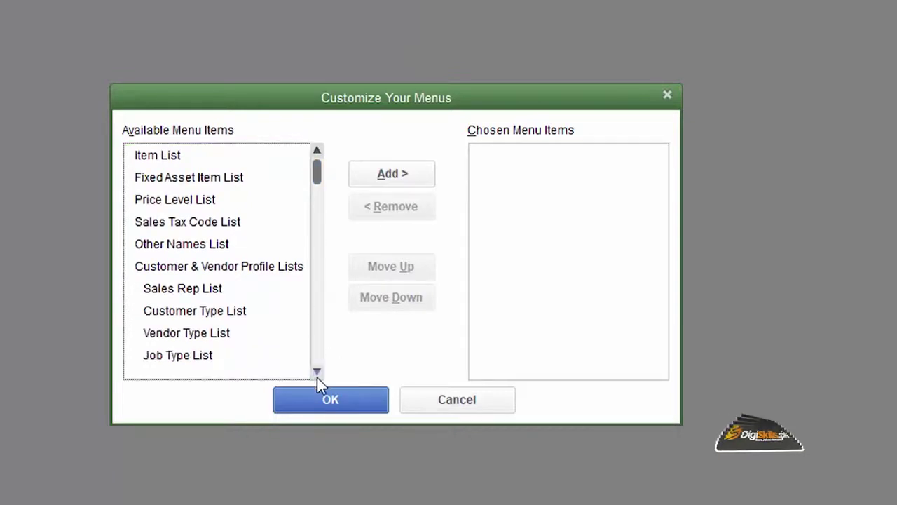
left_click(317, 376)
left_click(317, 376)
left_click(317, 376)
left_click(317, 376)
left_click(317, 376)
left_click(317, 376)
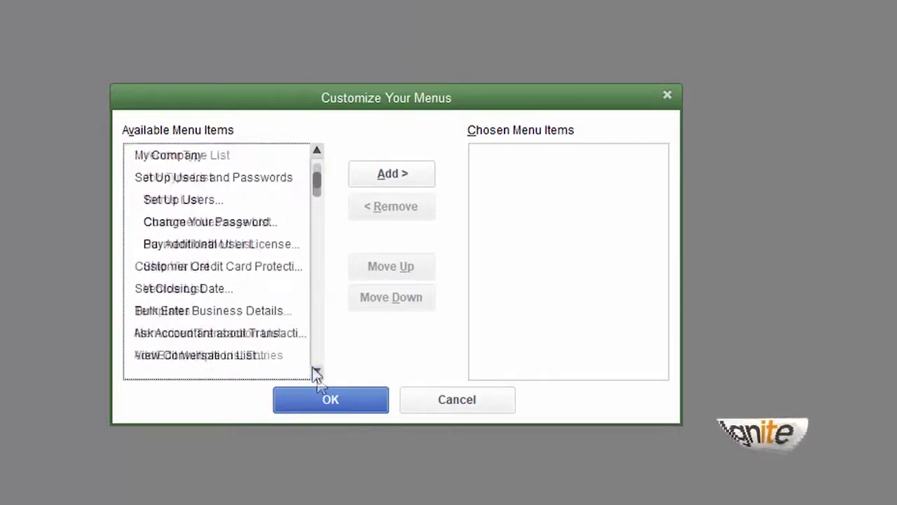
left_click(255, 317)
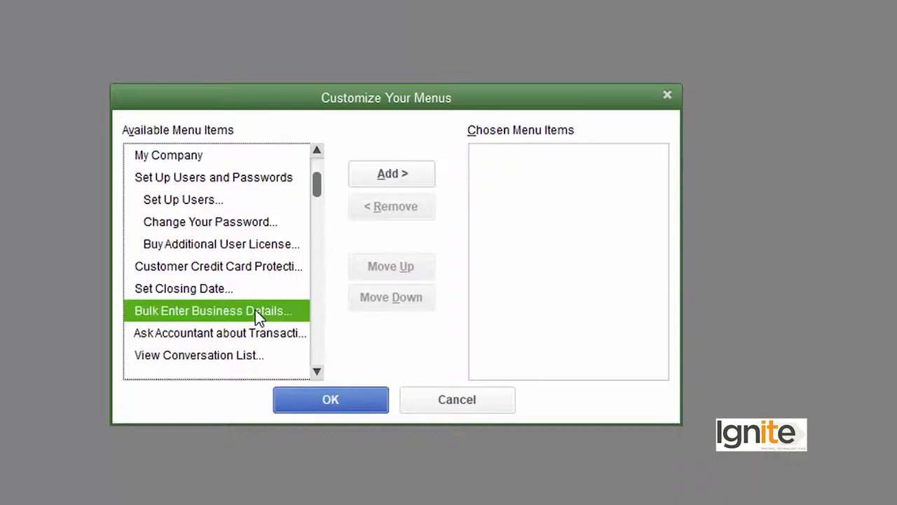
left_click(403, 172)
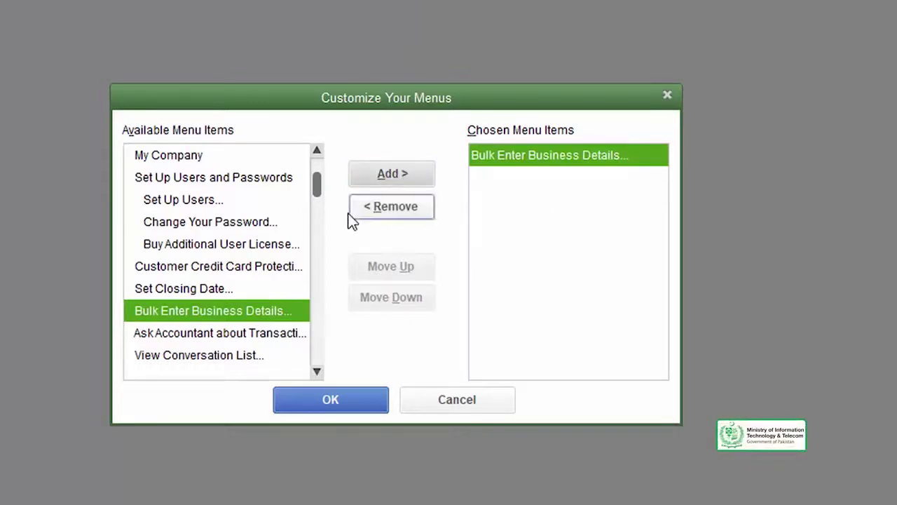
Step: Add Cash Flow Projector from Available Menu Items to the Chosen Menu Items list
scroll(317, 372, "down", 2)
left_click(316, 371)
left_click(317, 371)
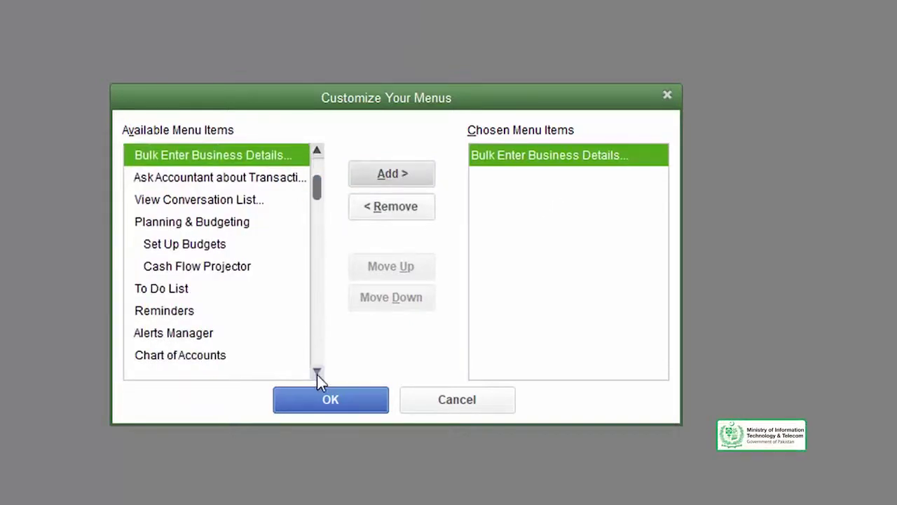
left_click(317, 371)
left_click(317, 372)
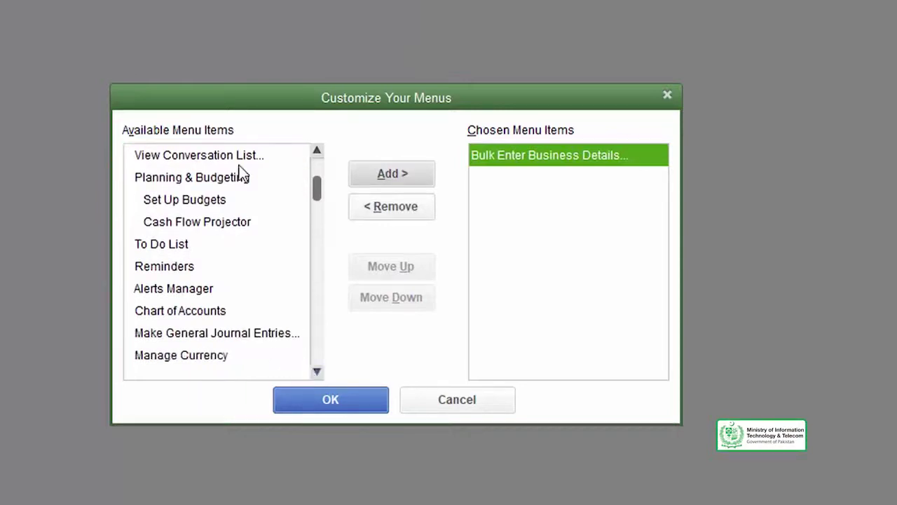
left_click(232, 224)
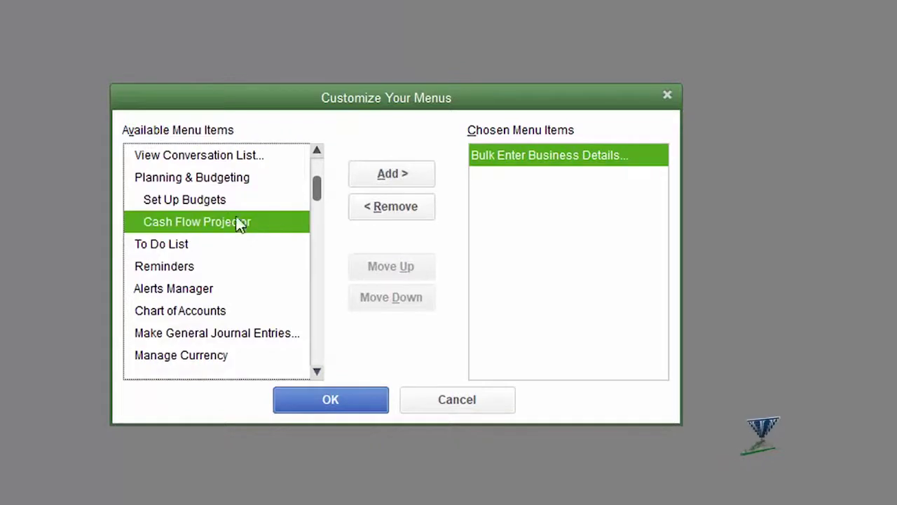
left_click(385, 177)
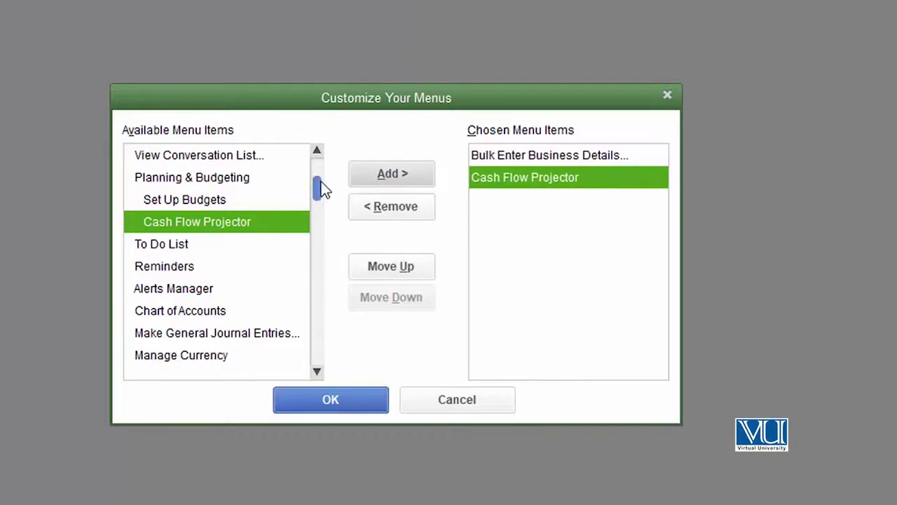
mouse_move(322, 188)
left_mouse_down()
mouse_move(323, 213)
mouse_move(322, 202)
left_mouse_up()
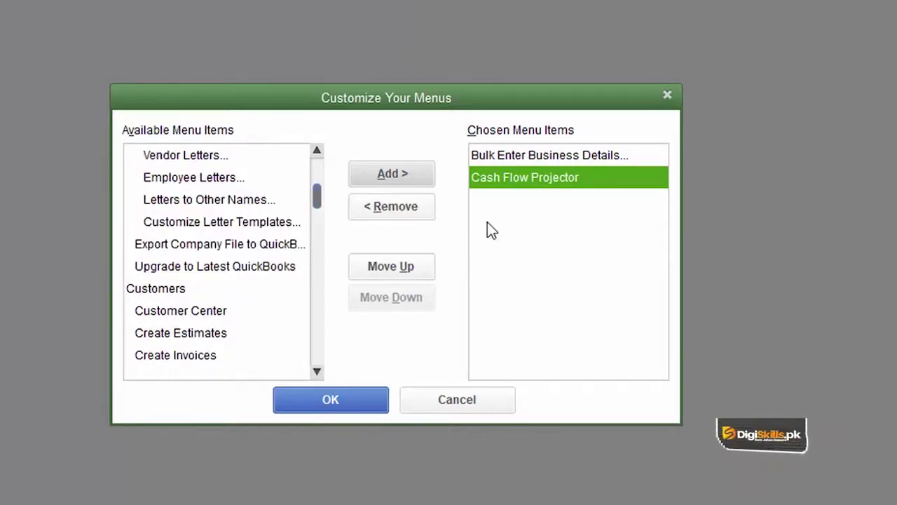
Step: Add Collection Letters to the chosen favorites and remove Cash Flow Projector from them
left_click(316, 151)
left_click(317, 151)
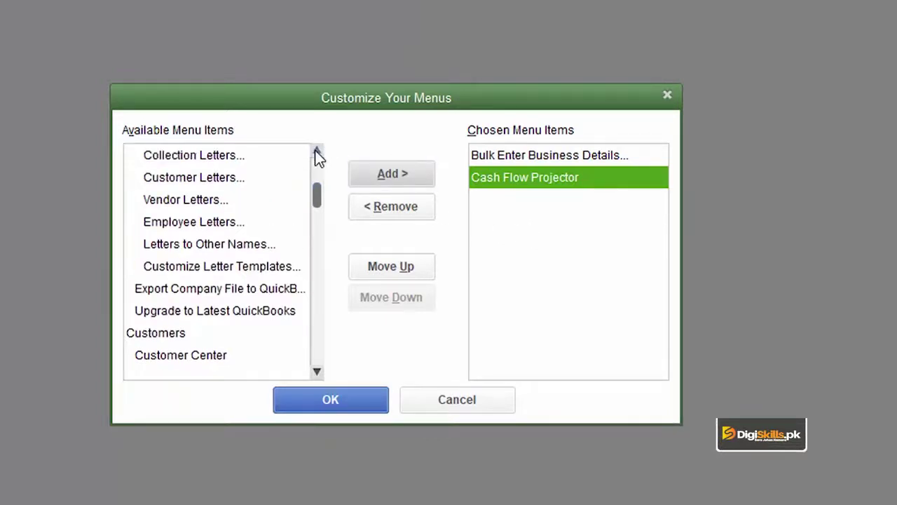
left_click(223, 167)
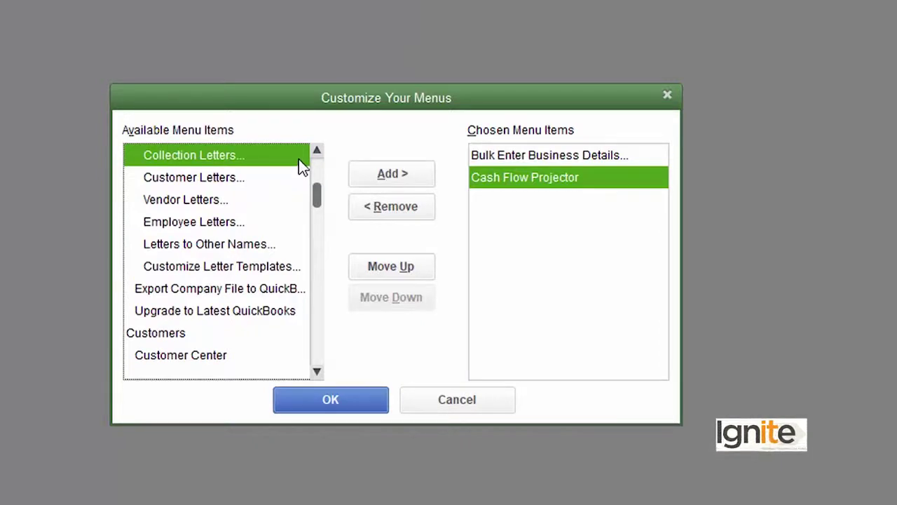
left_click(407, 178)
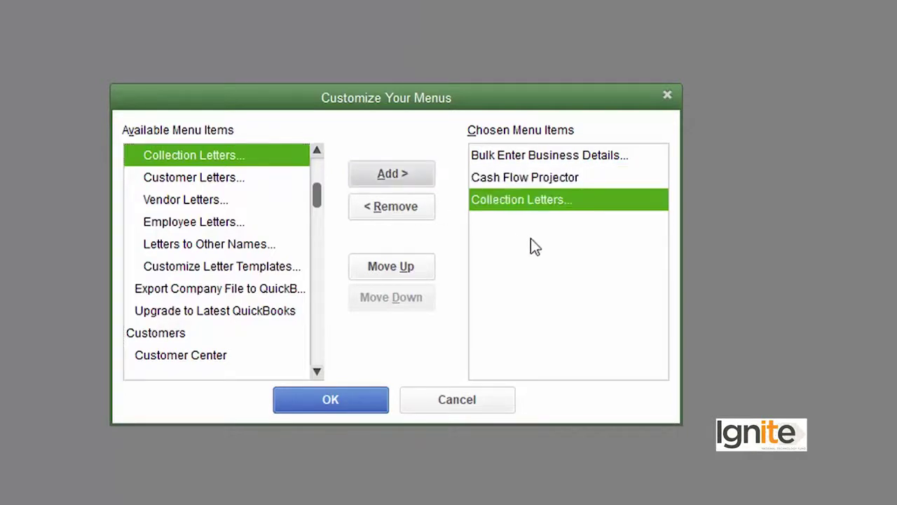
left_click(530, 178)
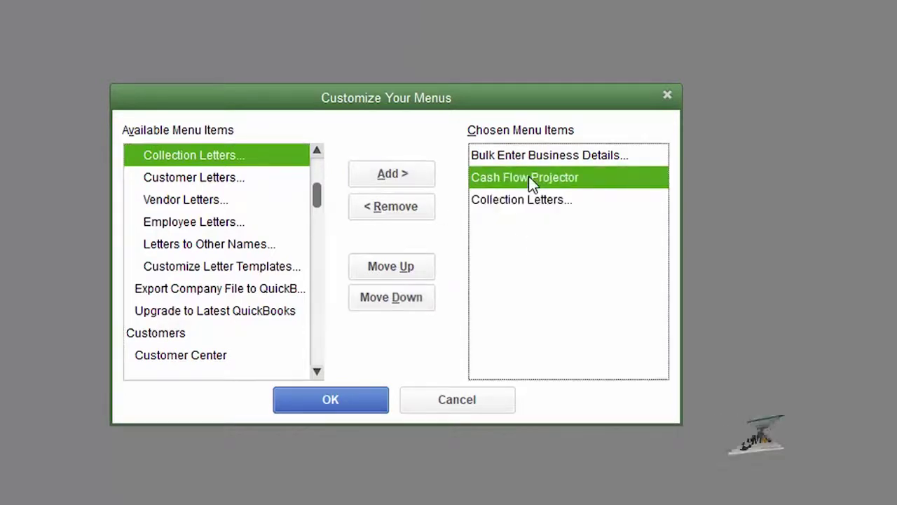
left_click(373, 208)
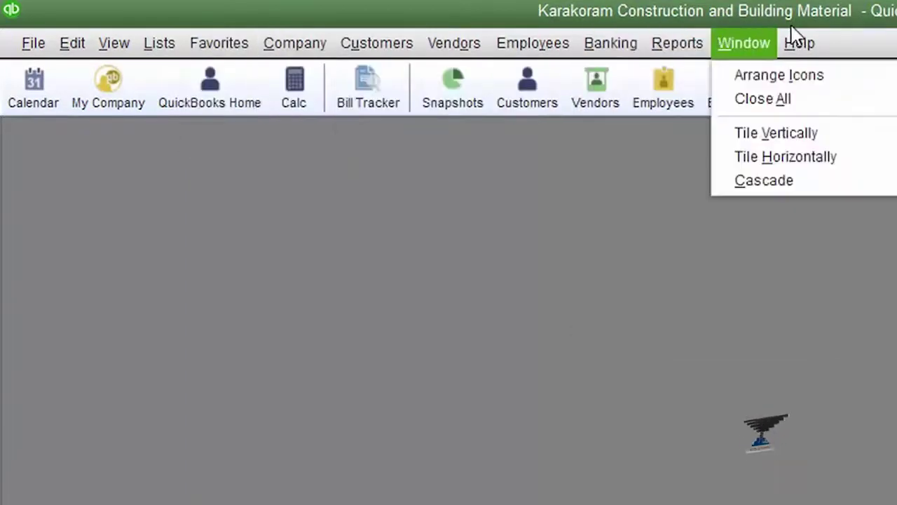
Step: Check that the Favorites menu lists Bulk Enter Business Details and Collection Letters
mouse_move(799, 43)
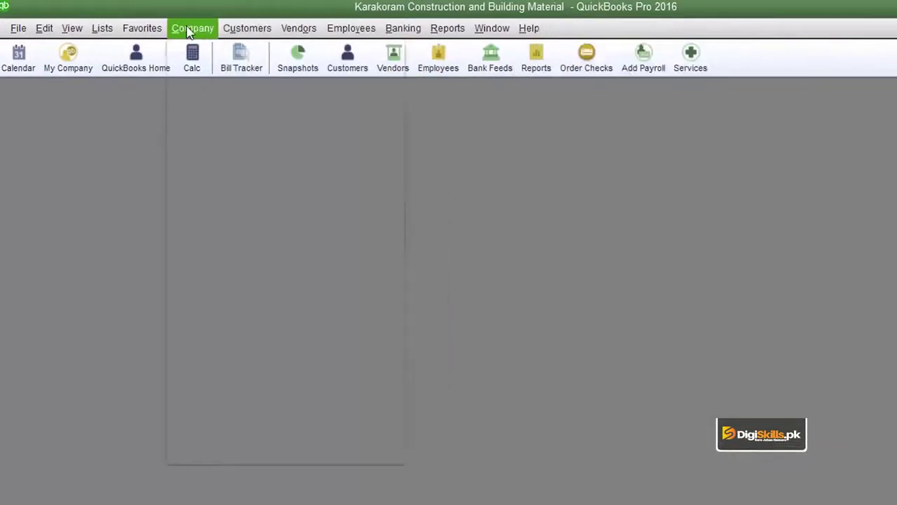
mouse_move(130, 35)
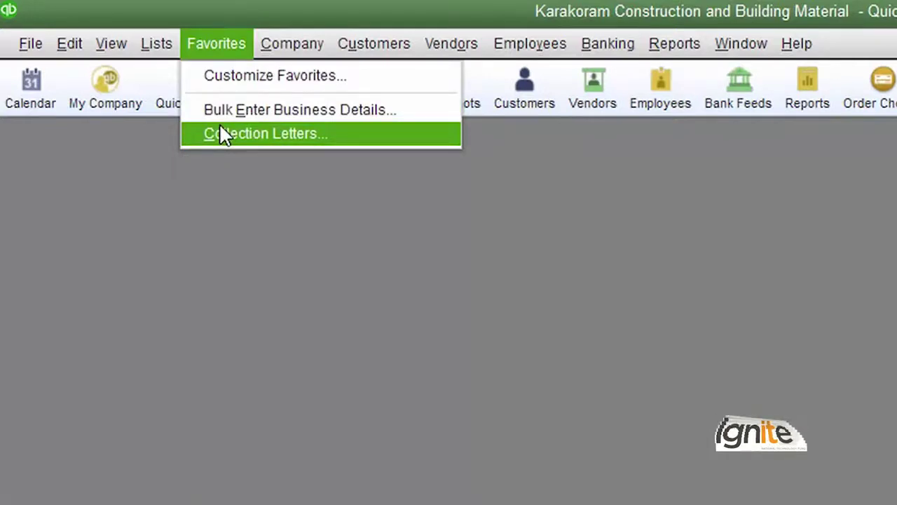
Step: Dismiss the open Favorites menu to return to the company window
left_click(225, 139)
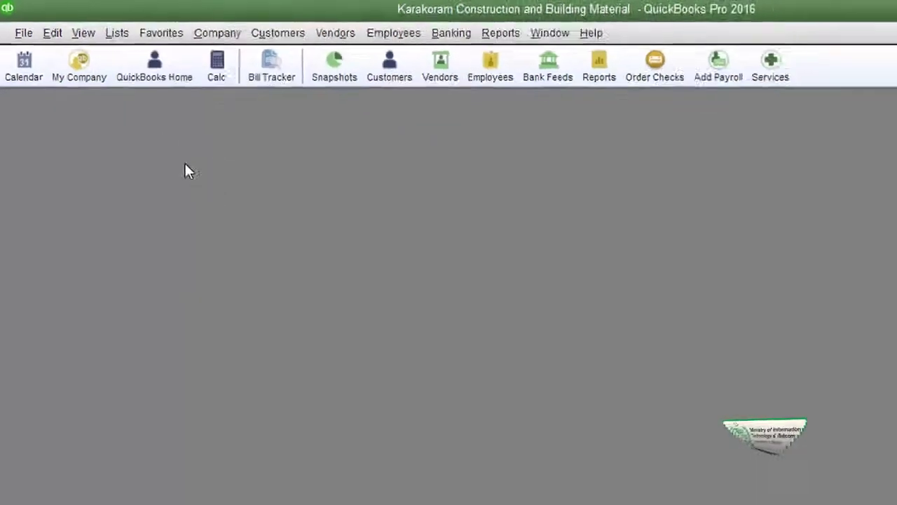